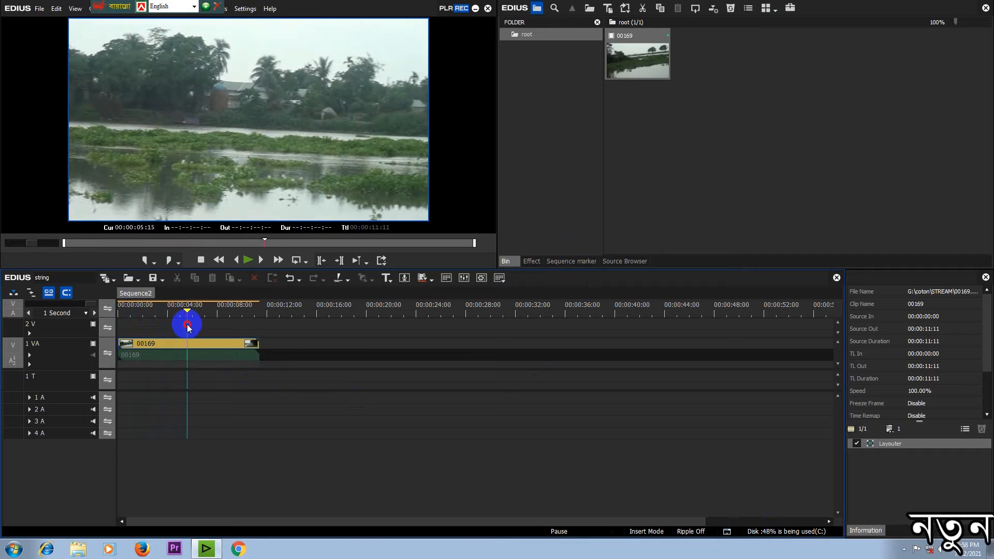
Step: Apply the Primary Color Correction filter to clip 00169 on the timeline
{"action": "mouse_move", "coordinate": [192, 330]}
{"action": "left_mouse_down"}
{"action": "mouse_move", "coordinate": [282, 359]}
{"action": "mouse_move", "coordinate": [171, 337]}
{"action": "mouse_move", "coordinate": [171, 310]}
{"action": "mouse_move", "coordinate": [123, 322]}
{"action": "mouse_move", "coordinate": [196, 337]}
{"action": "mouse_move", "coordinate": [215, 316]}
{"action": "mouse_move", "coordinate": [238, 323]}
{"action": "mouse_move", "coordinate": [138, 291]}
{"action": "mouse_move", "coordinate": [190, 335]}
{"action": "mouse_move", "coordinate": [203, 335]}
{"action": "mouse_move", "coordinate": [190, 332]}
{"action": "mouse_move", "coordinate": [201, 332]}
{"action": "mouse_move", "coordinate": [198, 315]}
{"action": "mouse_move", "coordinate": [248, 315]}
{"action": "mouse_move", "coordinate": [191, 316]}
{"action": "left_mouse_up"}
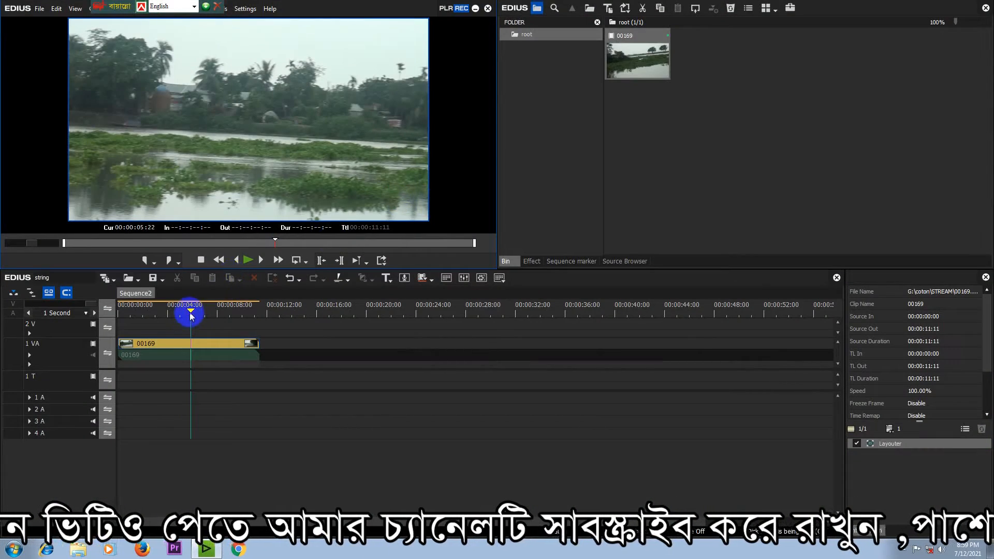
{"action": "left_click_drag", "start_coordinate": [191, 317], "coordinate": [215, 317]}
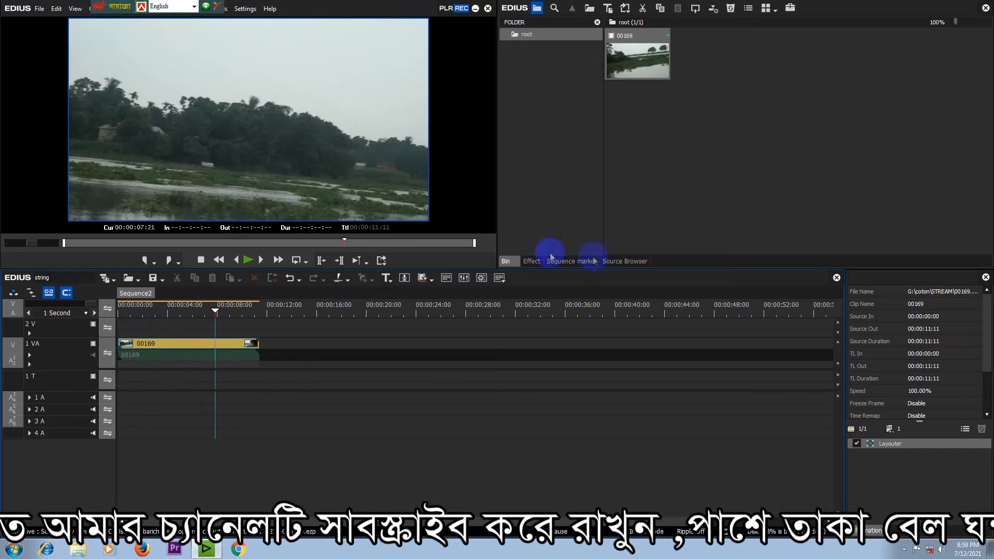
{"action": "left_click", "coordinate": [529, 263]}
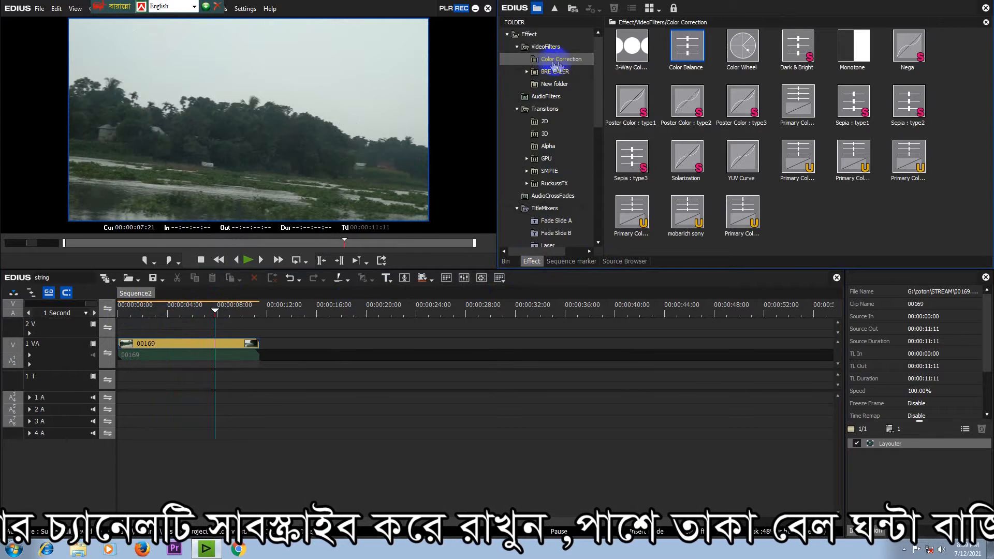
{"action": "left_click", "coordinate": [578, 61]}
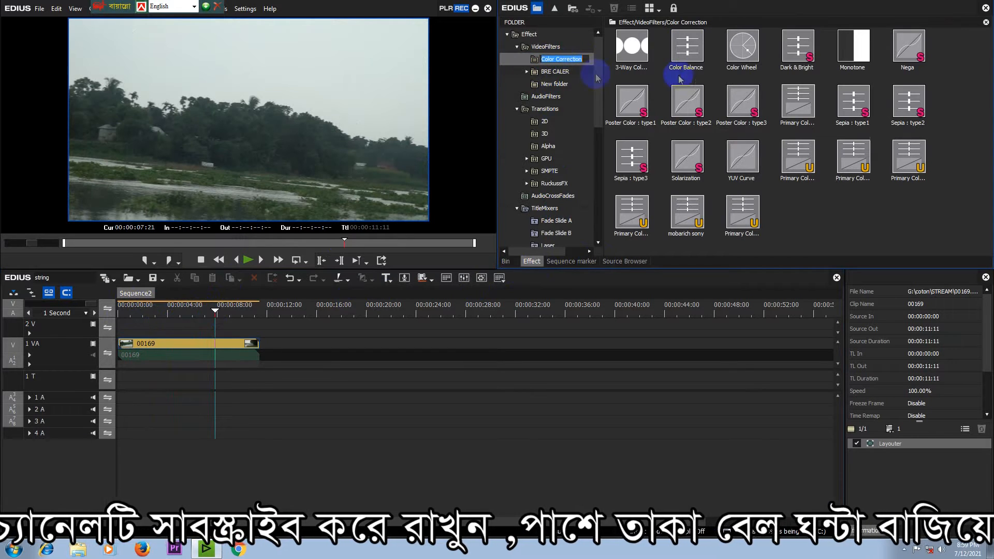
{"action": "left_click_drag", "start_coordinate": [803, 100], "coordinate": [169, 324]}
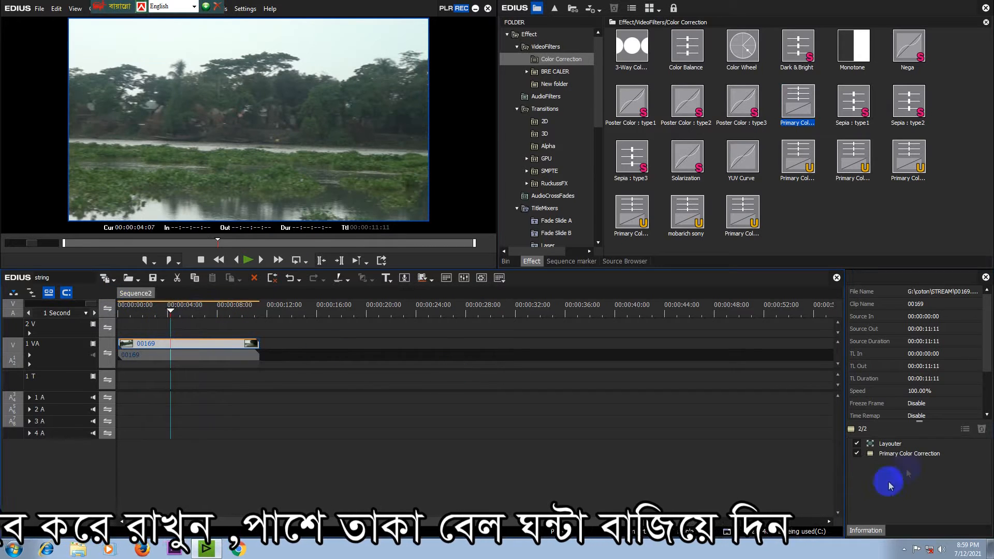
Step: Open the clip's Primary Color Correction settings and review the list of registered LUTs
{"action": "double_click", "coordinate": [901, 458]}
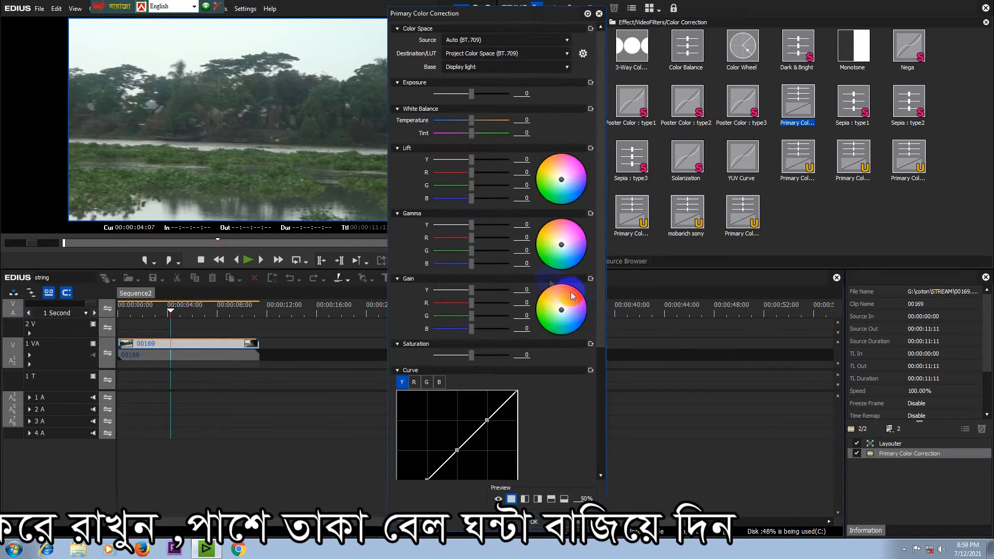
{"action": "left_click", "coordinate": [583, 54]}
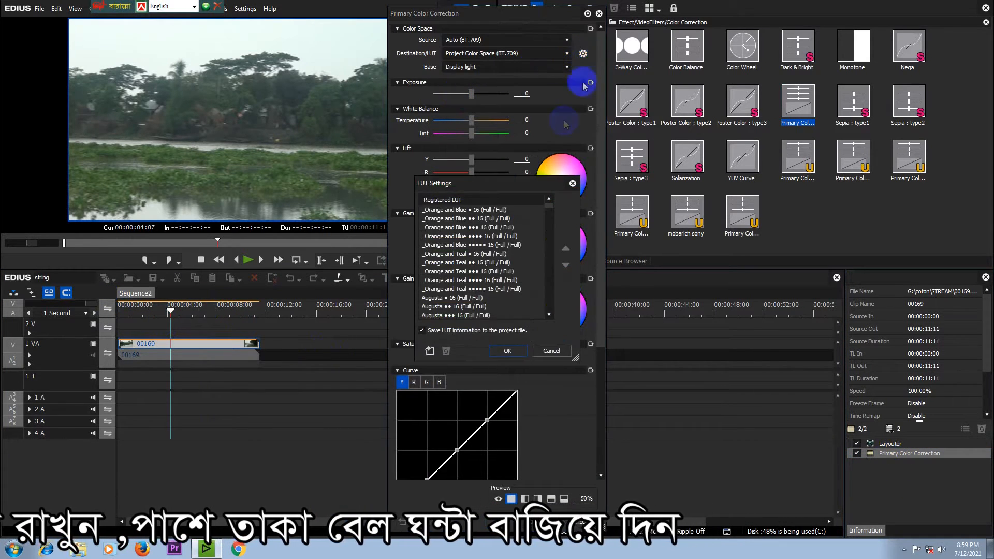
{"action": "left_click_drag", "start_coordinate": [501, 182], "coordinate": [504, 139]}
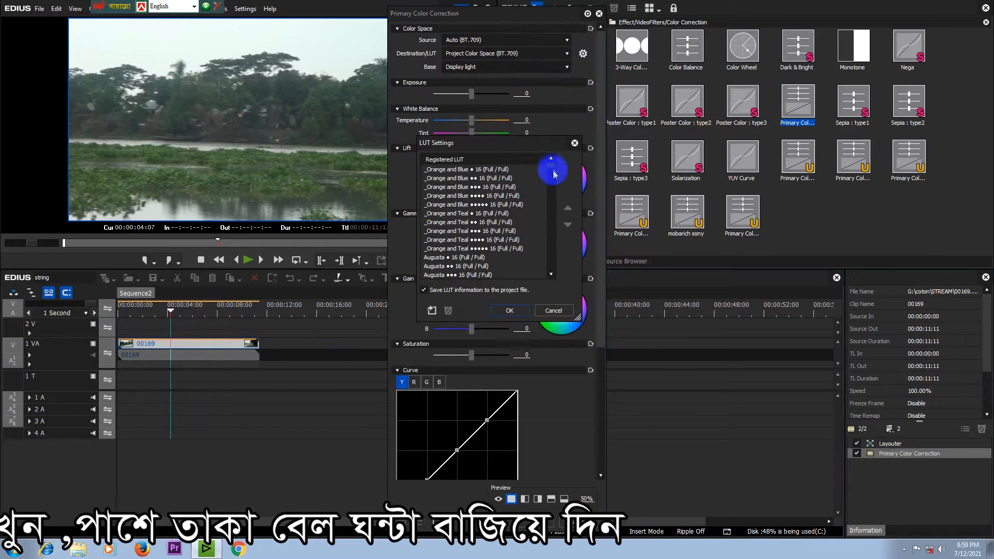
{"action": "left_click_drag", "start_coordinate": [548, 183], "coordinate": [539, 291]}
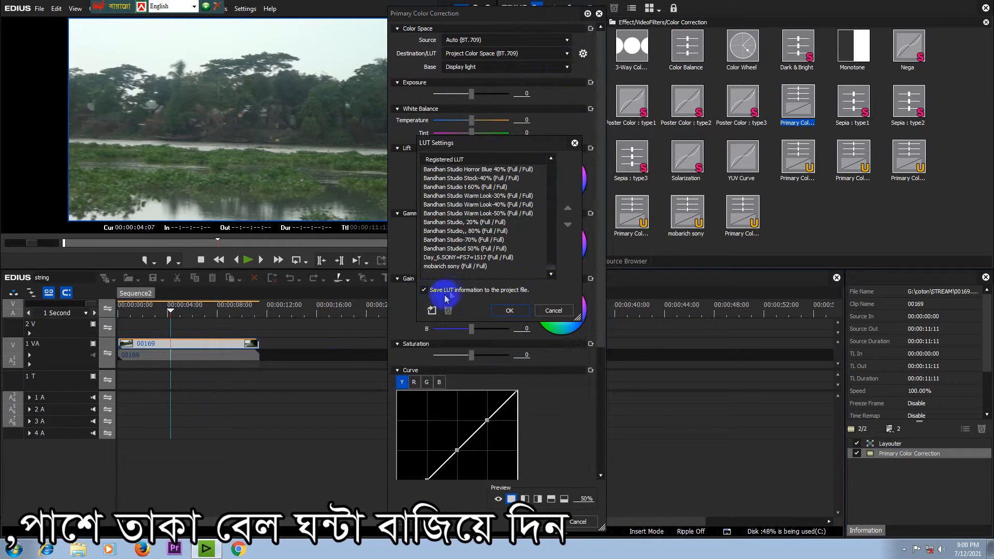
Step: Browse the desktop for a .cube LUT file without importing one, and close the LUT settings
{"action": "left_click", "coordinate": [432, 310]}
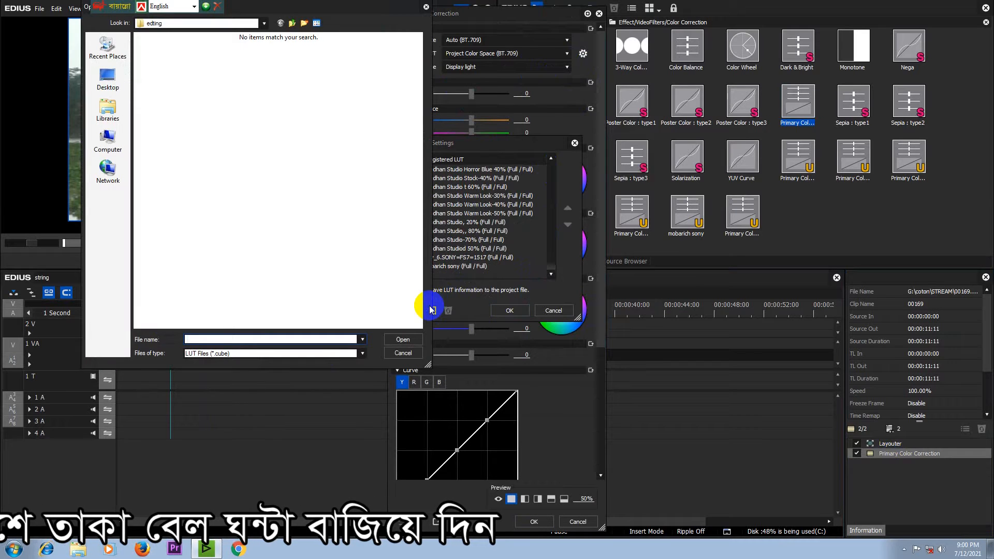
{"action": "left_click", "coordinate": [108, 78]}
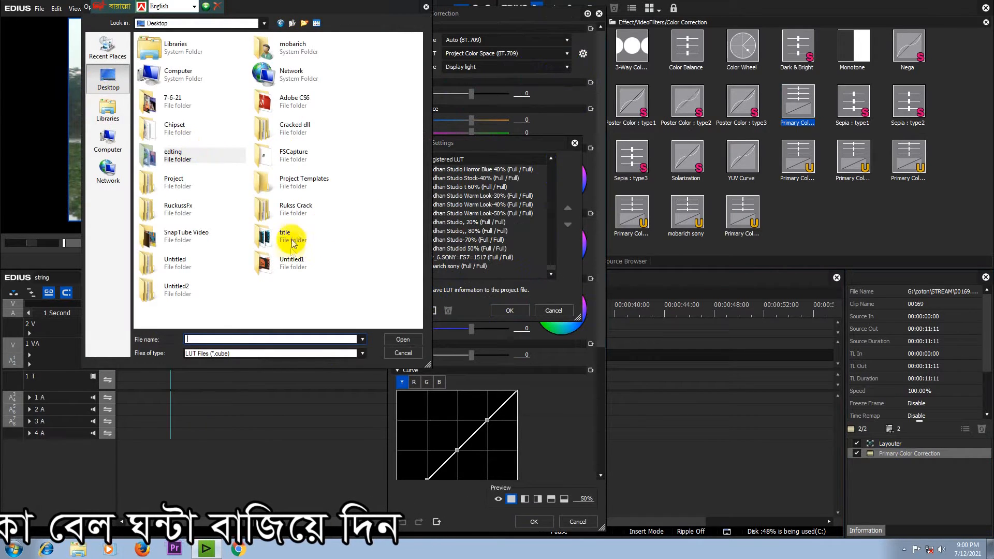
{"action": "left_click", "coordinate": [403, 353]}
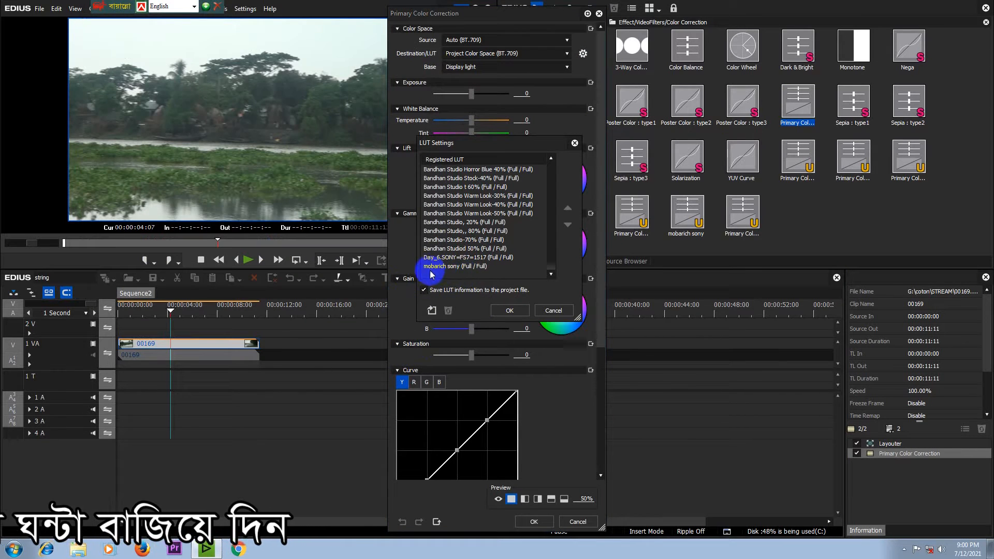
{"action": "left_click", "coordinate": [477, 267]}
{"action": "left_click", "coordinate": [511, 311]}
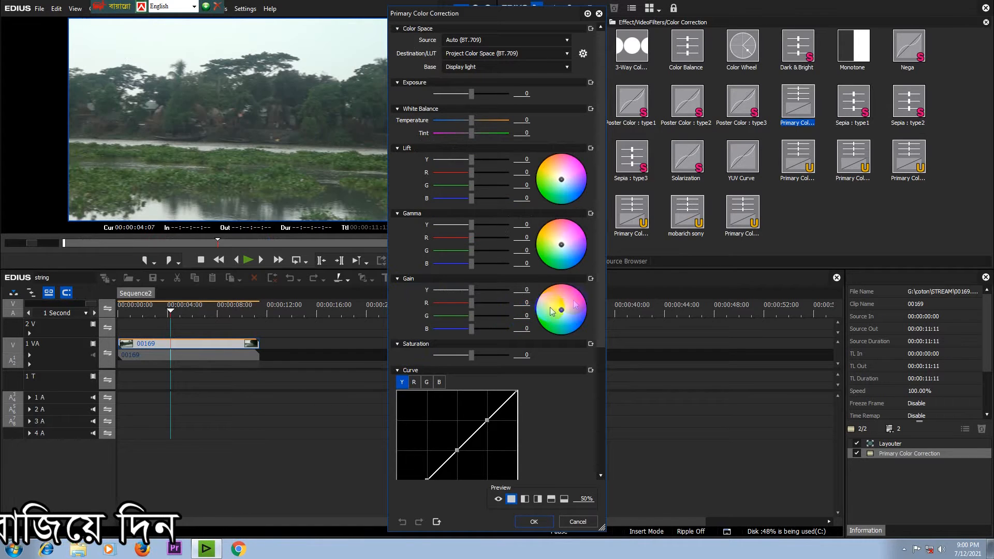
Step: Set the color correction's Destination/LUT to the custom Sony LUT at the end of the list and apply it
{"action": "left_click_drag", "start_coordinate": [600, 285], "coordinate": [584, 426]}
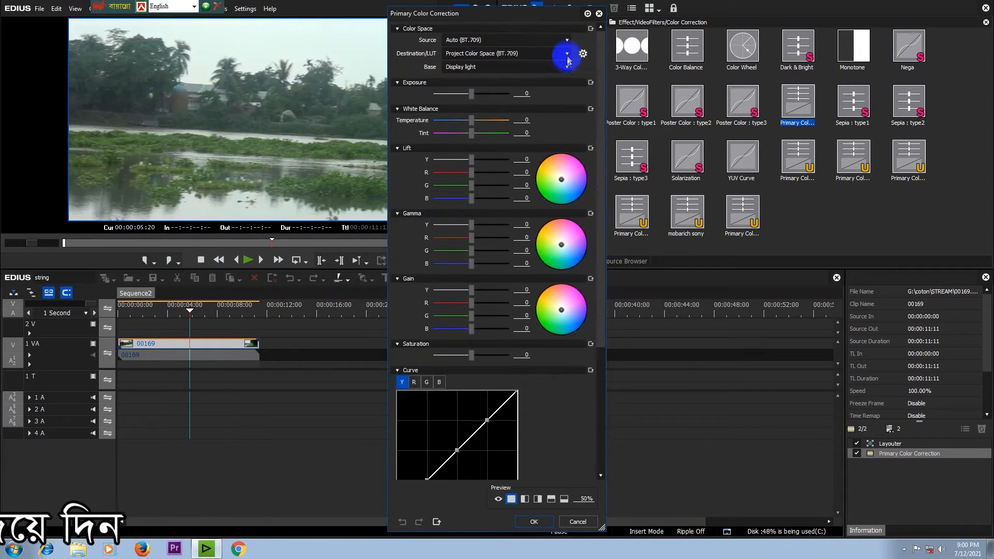
{"action": "left_click", "coordinate": [568, 53]}
{"action": "left_click_drag", "start_coordinate": [595, 77], "coordinate": [581, 426]}
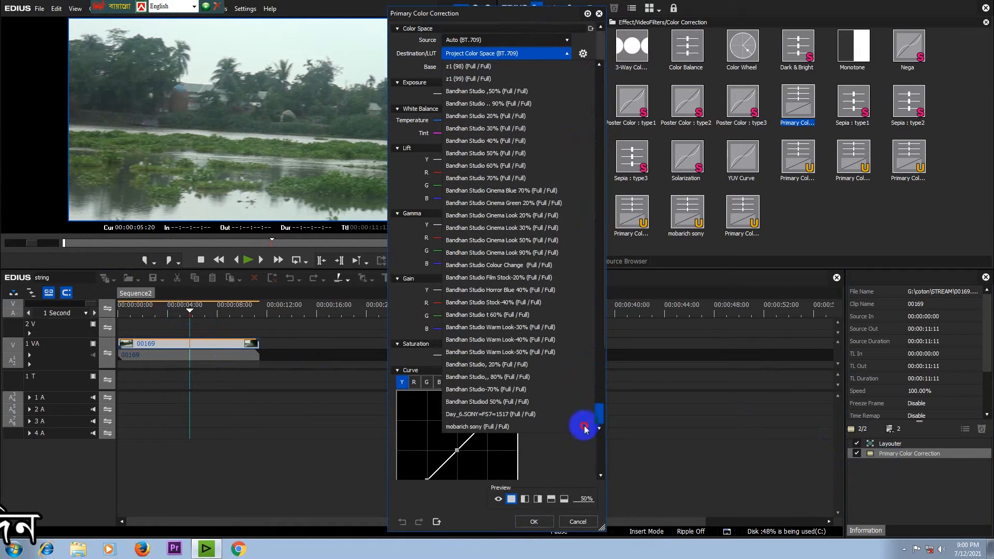
{"action": "left_click", "coordinate": [480, 427]}
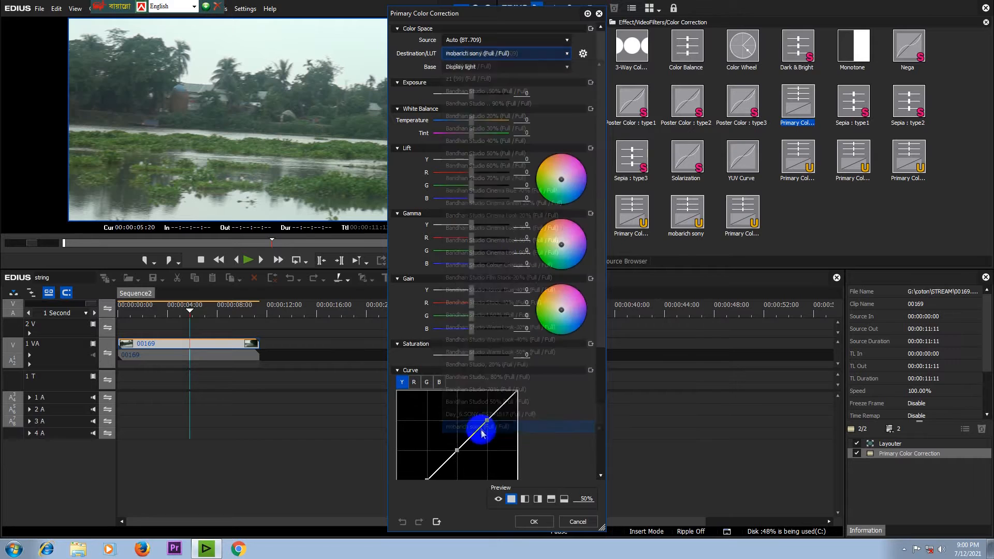
{"action": "left_click", "coordinate": [534, 522]}
Step: Check the graded picture at 00:00:01:21 and compare it using the Primary Color Correction filter's enable state
{"action": "left_click_drag", "start_coordinate": [211, 296], "coordinate": [139, 311]}
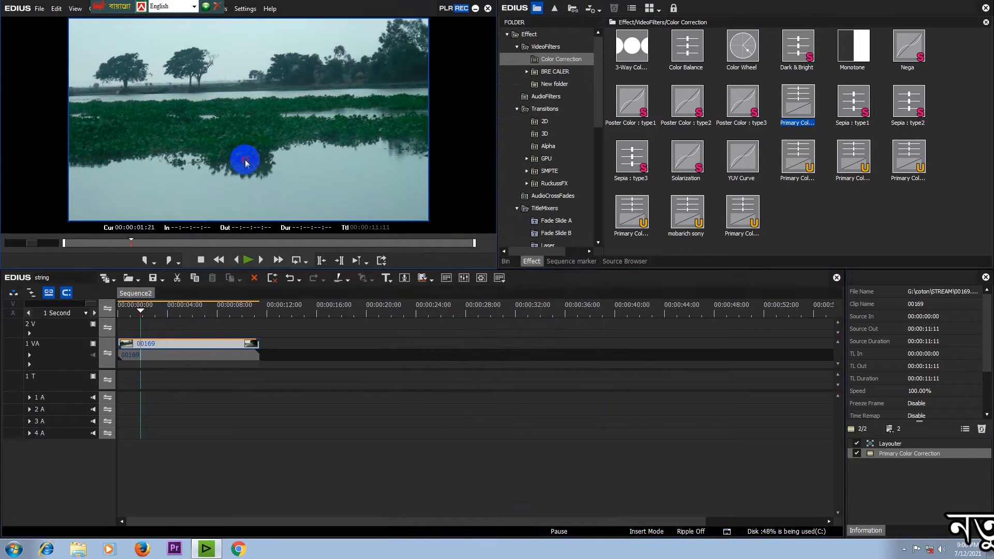
{"action": "double_click", "coordinate": [246, 161]}
{"action": "double_click", "coordinate": [365, 247]}
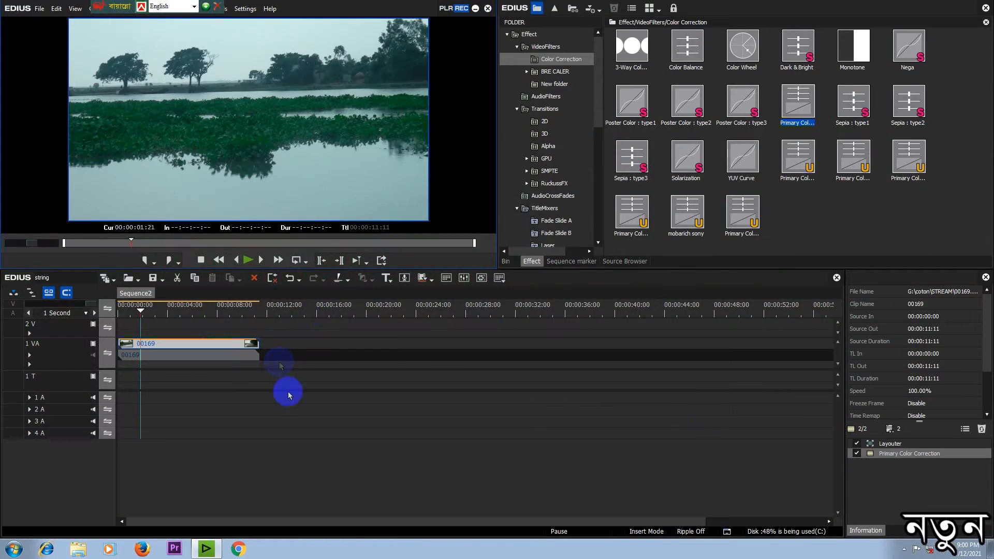
{"action": "left_click", "coordinate": [857, 455]}
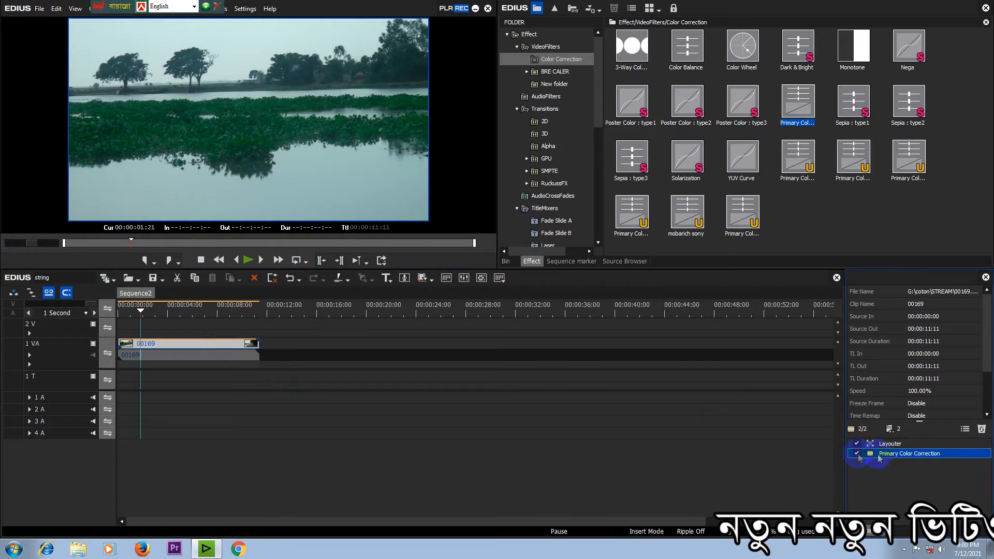
Step: Set the clip's Primary Color Correction exposure to 50 and white balance temperature to 4
{"action": "double_click", "coordinate": [899, 454]}
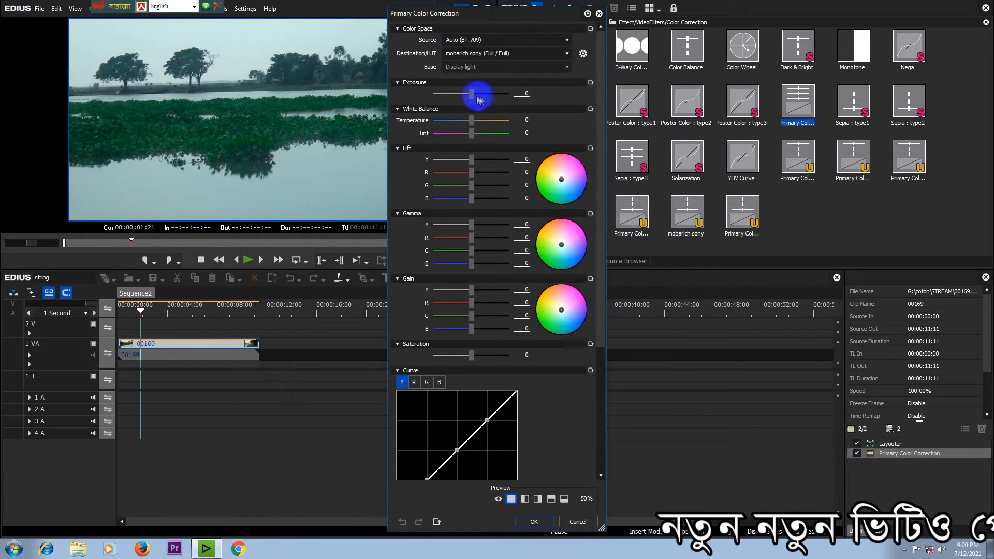
{"action": "left_click_drag", "start_coordinate": [473, 93], "coordinate": [478, 95]}
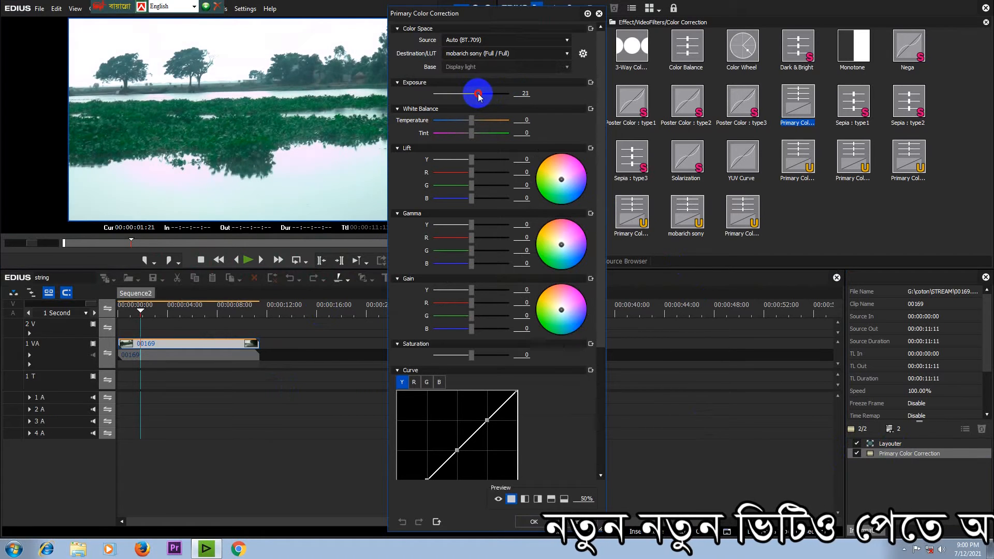
{"action": "left_click_drag", "start_coordinate": [458, 14], "coordinate": [608, 43]}
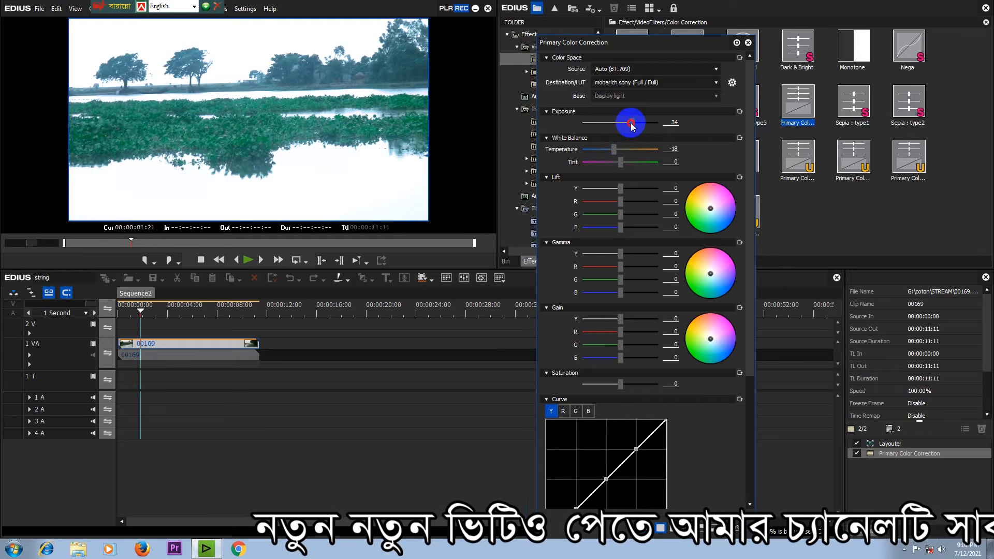
{"action": "left_click_drag", "start_coordinate": [655, 44], "coordinate": [658, 42]}
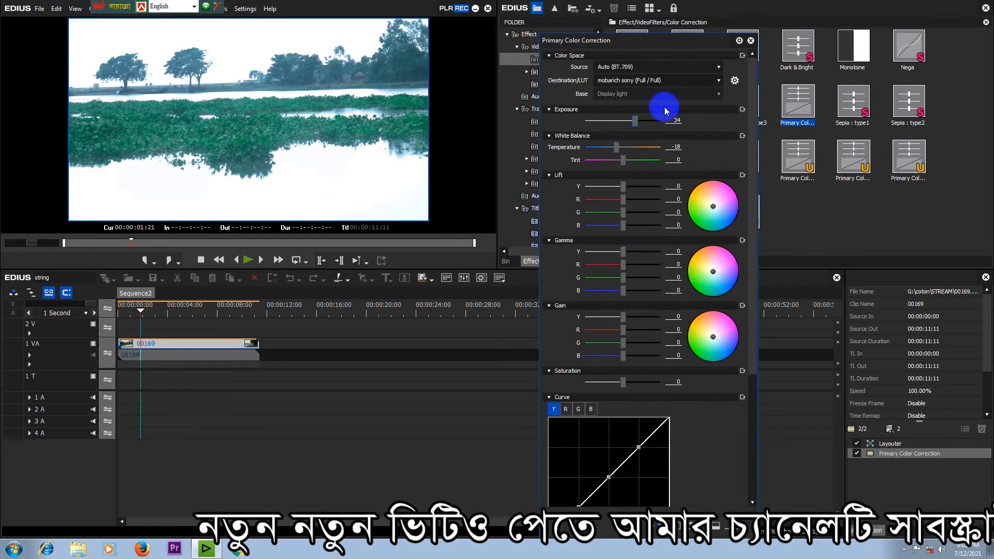
{"action": "left_click_drag", "start_coordinate": [634, 122], "coordinate": [638, 122]}
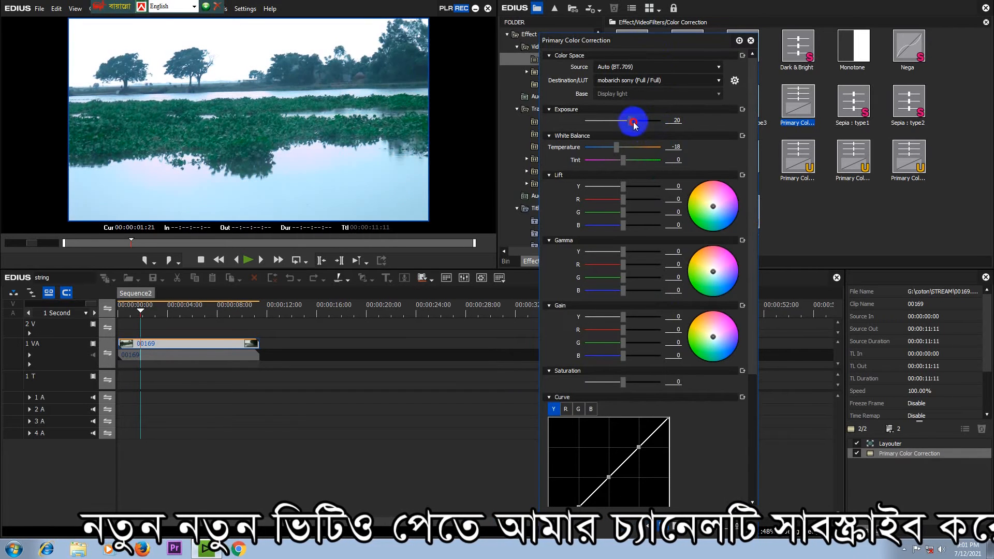
{"action": "left_click_drag", "start_coordinate": [632, 124], "coordinate": [634, 123]}
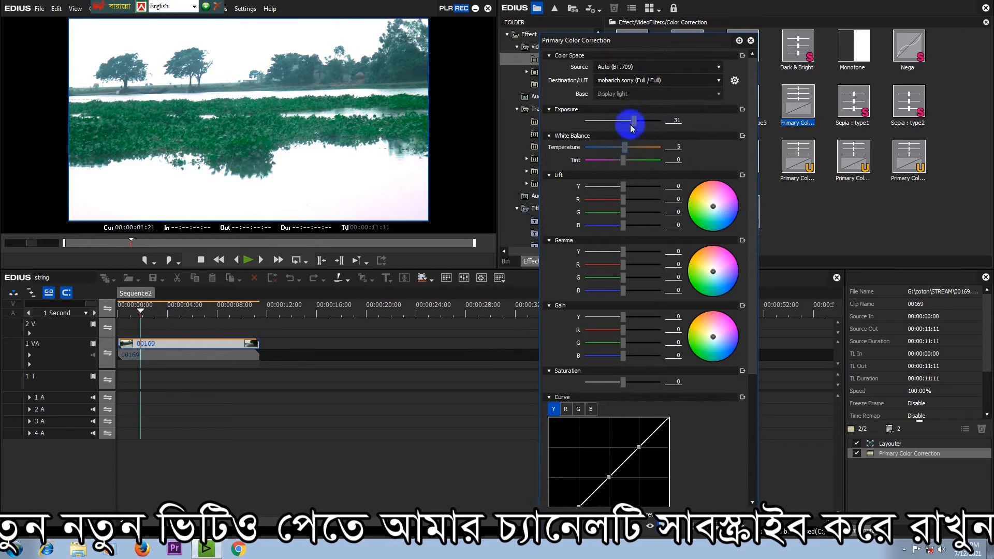
{"action": "left_click_drag", "start_coordinate": [635, 119], "coordinate": [642, 125]}
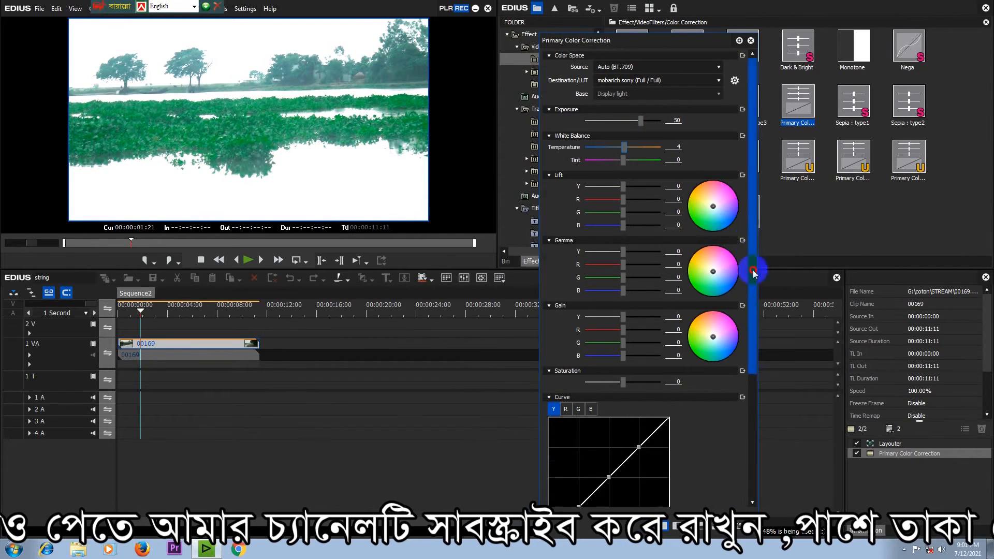
Step: Review the gamma, gain, saturation and curve controls, and confirm the color correction settings
{"action": "left_click_drag", "start_coordinate": [753, 273], "coordinate": [757, 381]}
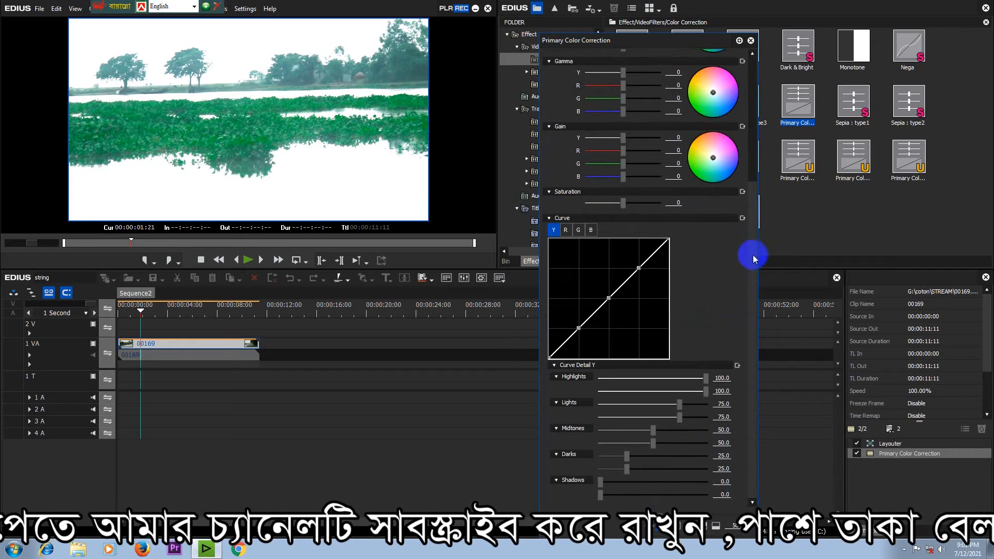
{"action": "left_click_drag", "start_coordinate": [632, 42], "coordinate": [523, 43]}
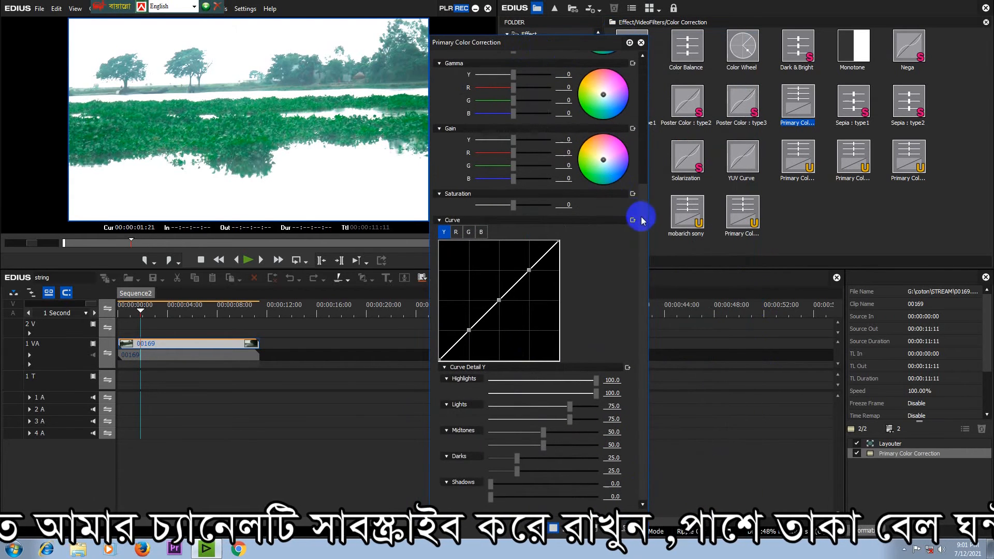
{"action": "scroll", "coordinate": [641, 218], "scroll_direction": "up", "scroll_amount": 5}
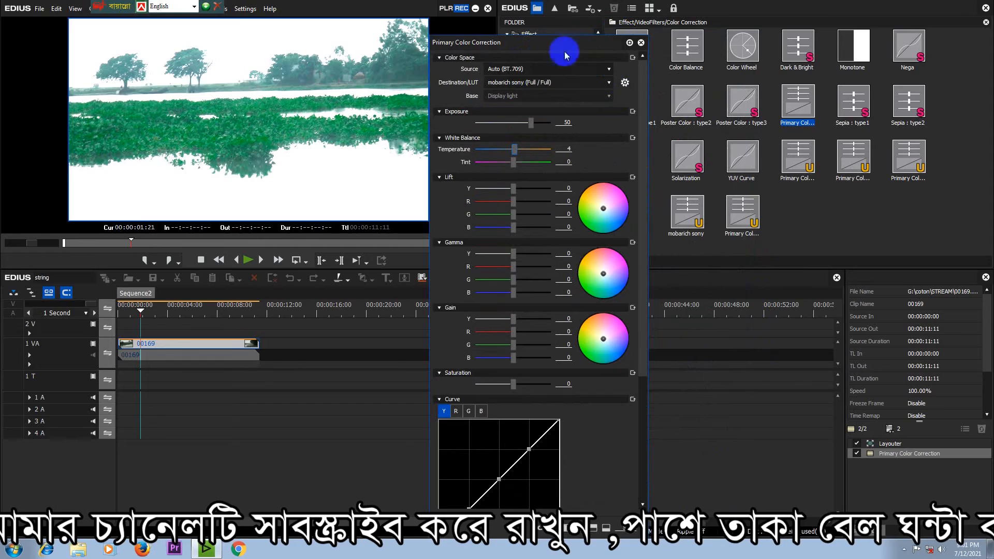
{"action": "left_click_drag", "start_coordinate": [555, 45], "coordinate": [515, 51]}
{"action": "left_click_drag", "start_coordinate": [601, 270], "coordinate": [600, 432]}
{"action": "left_click", "coordinate": [534, 475]}
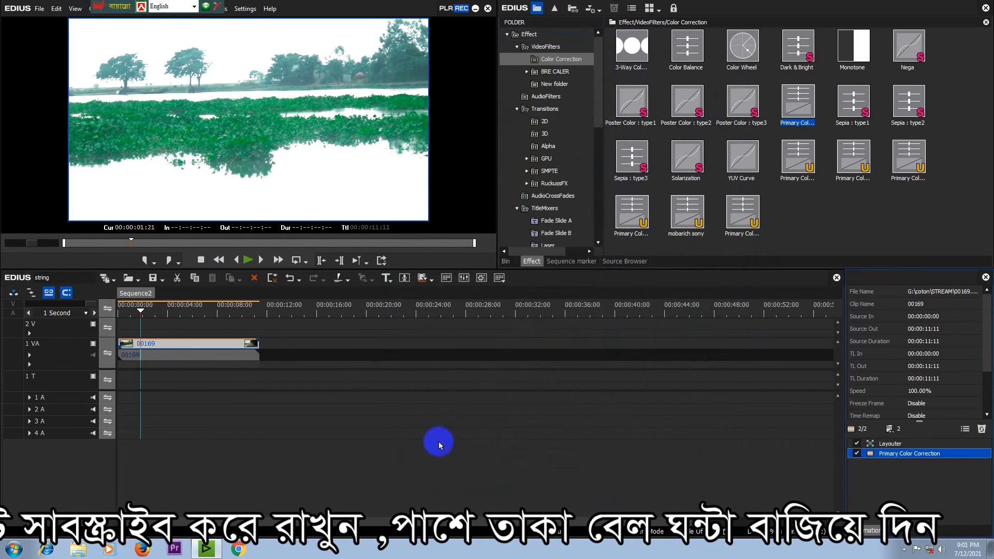
Step: Preview the corrected clip along the timeline up to 00:00:07:03
{"action": "left_click", "coordinate": [174, 316]}
{"action": "left_click_drag", "start_coordinate": [174, 319], "coordinate": [205, 321]}
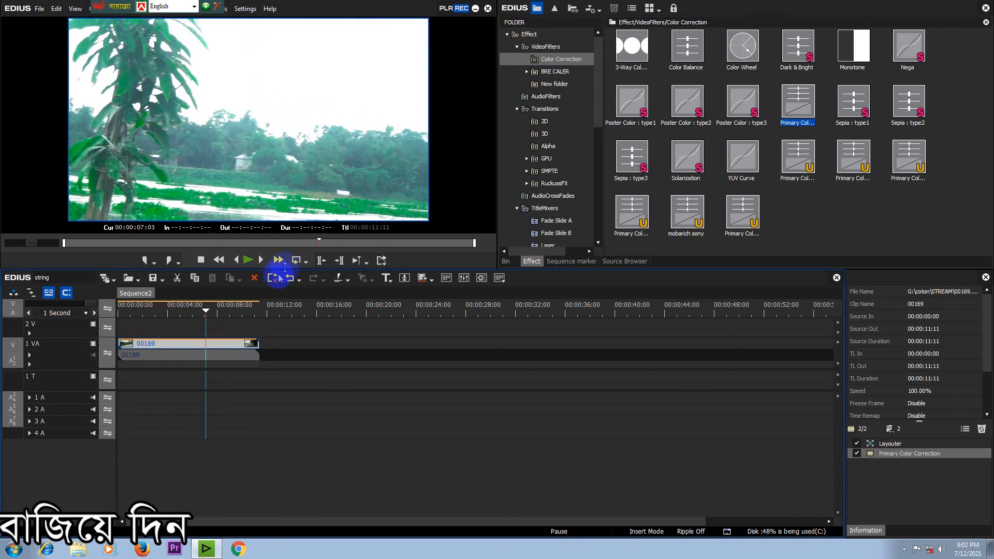